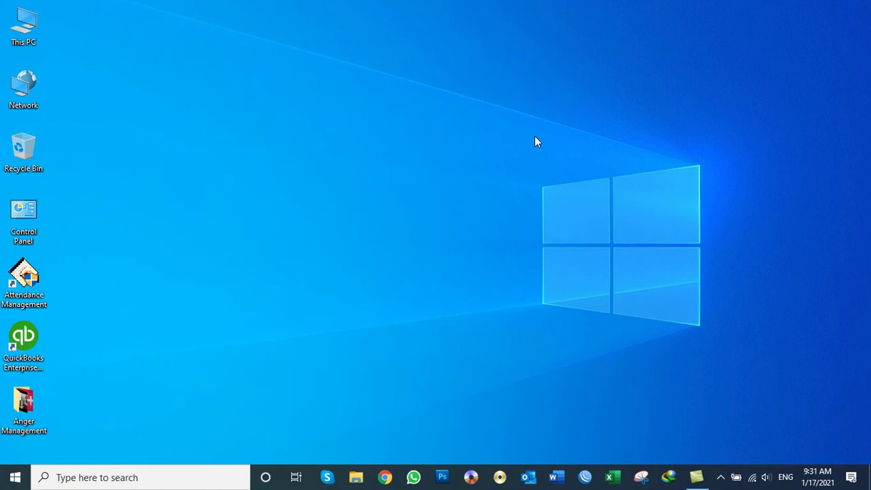
- Look through the Microsoft Office 2019 folder in General Software, inside Drive e 11 2020 Data on drive E, and close the window
{"action": "double_click", "coordinate": [23, 24]}
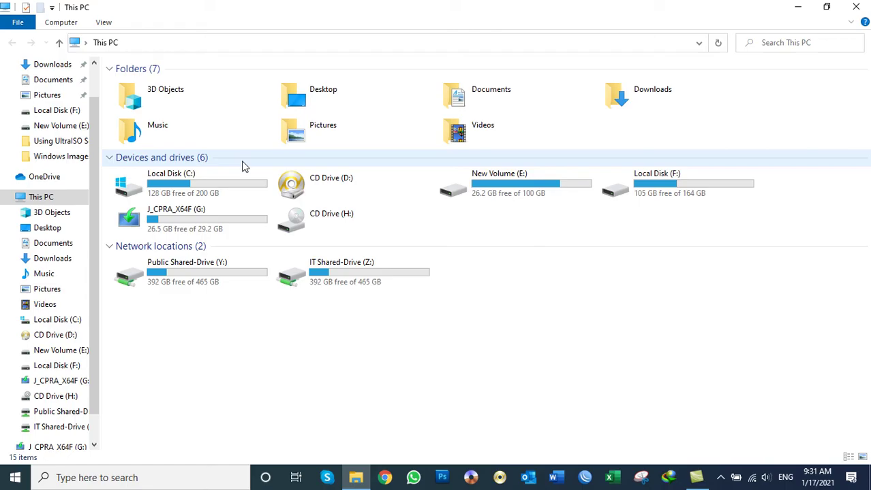
{"action": "left_click", "coordinate": [539, 194]}
{"action": "double_click", "coordinate": [538, 194]}
{"action": "double_click", "coordinate": [140, 102]}
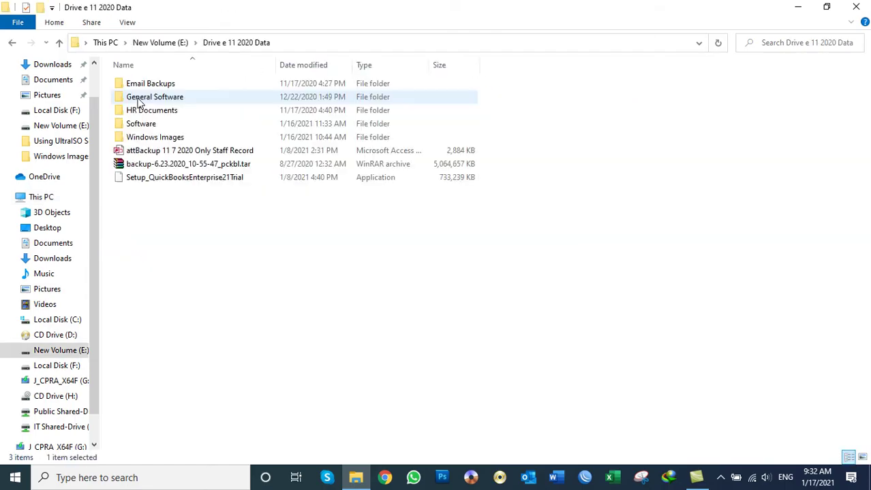
{"action": "double_click", "coordinate": [170, 99]}
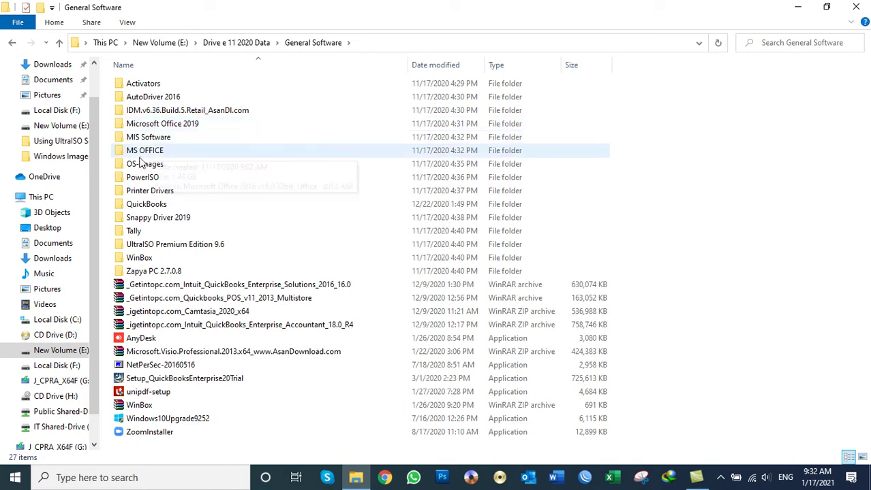
{"action": "left_click", "coordinate": [152, 129]}
{"action": "double_click", "coordinate": [151, 129]}
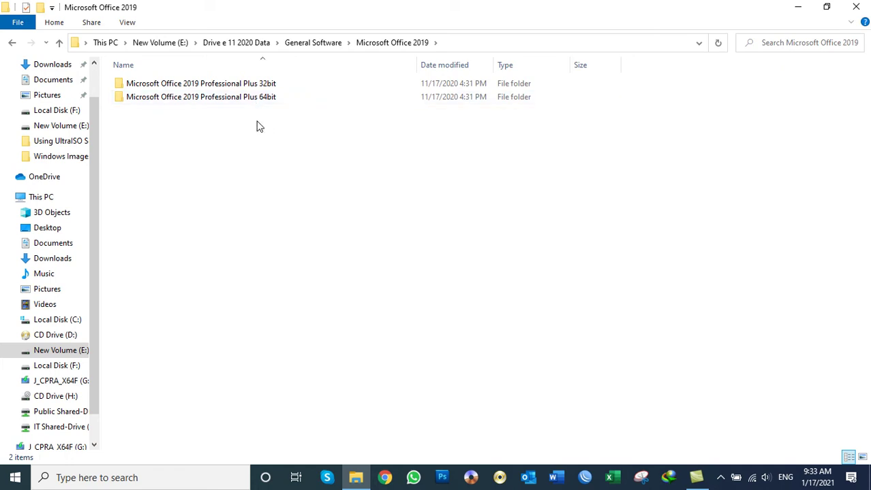
{"action": "left_click", "coordinate": [856, 6]}
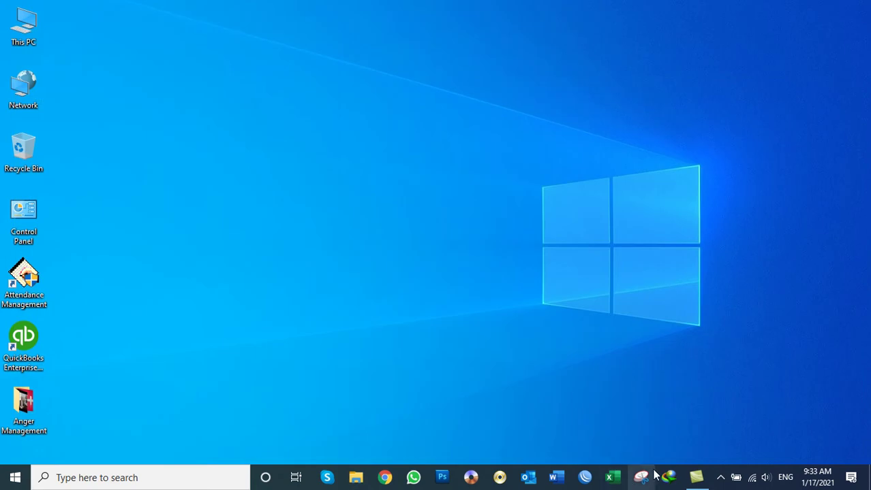
- Launch UltraISO and browse the local folders on drive E to General Software\Microsoft Office 2019 inside Drive e 11 2020 Data
{"action": "left_click", "coordinate": [470, 478]}
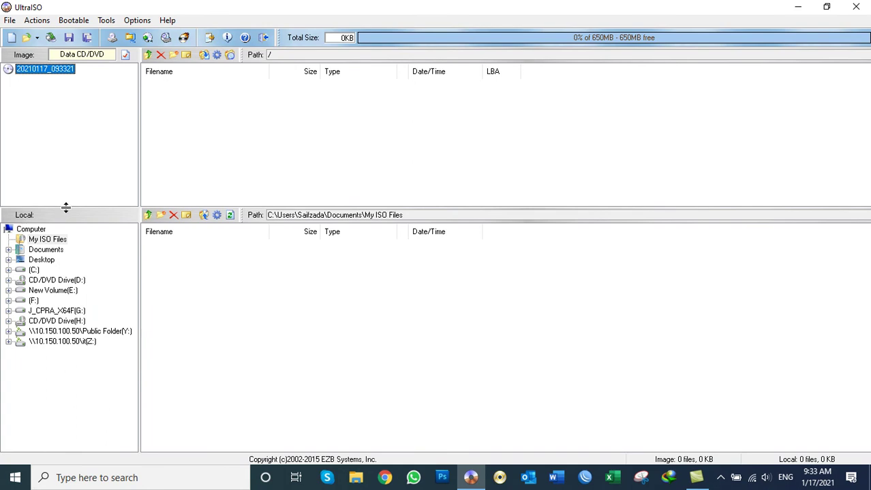
{"action": "left_click", "coordinate": [8, 290]}
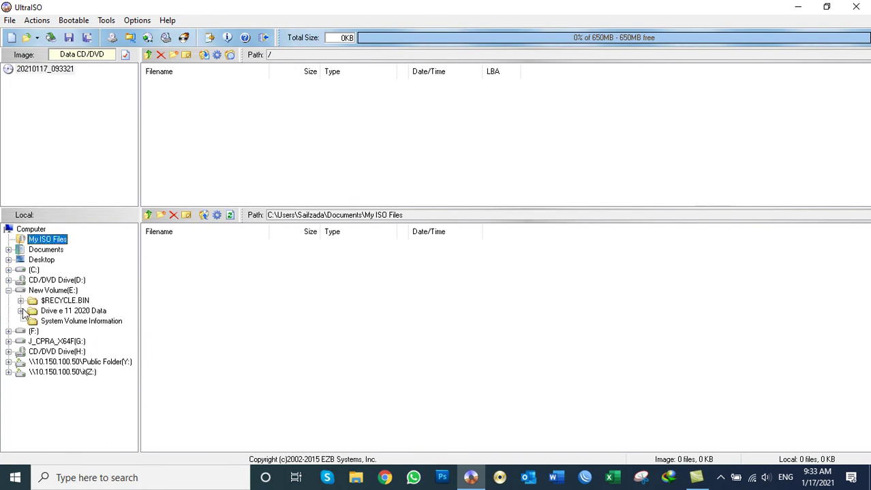
{"action": "left_click", "coordinate": [21, 310]}
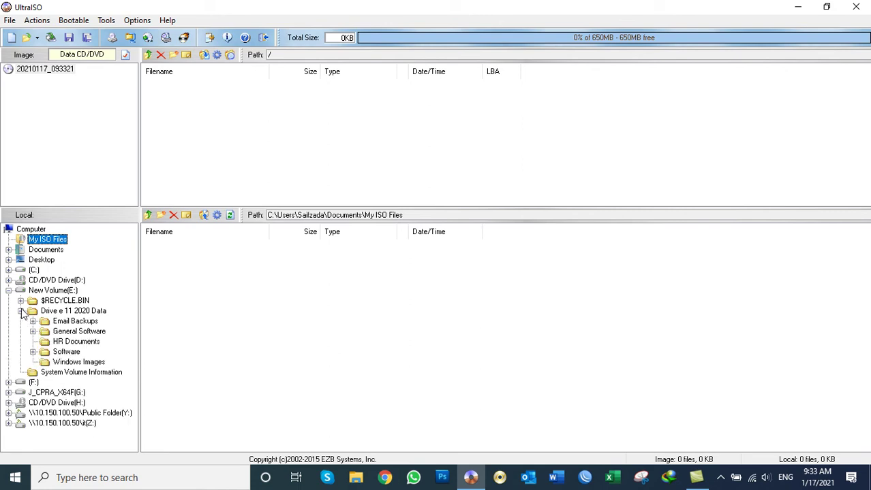
{"action": "left_click", "coordinate": [32, 352]}
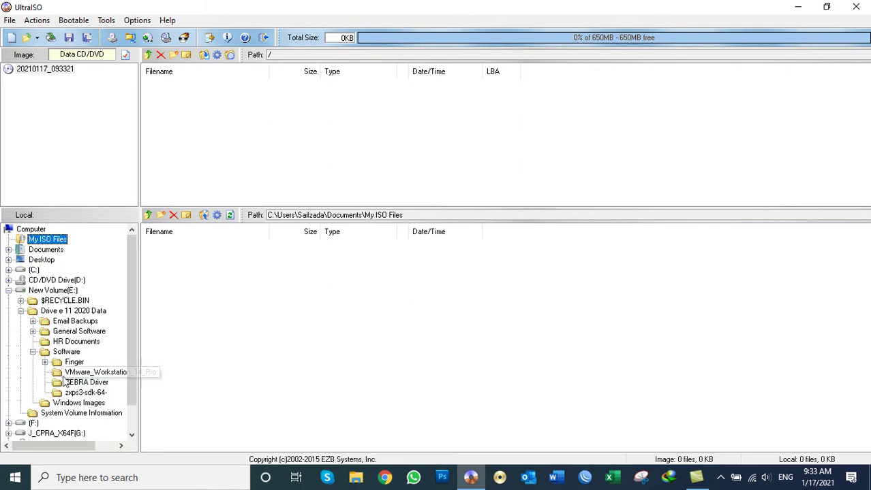
{"action": "left_click", "coordinate": [33, 352]}
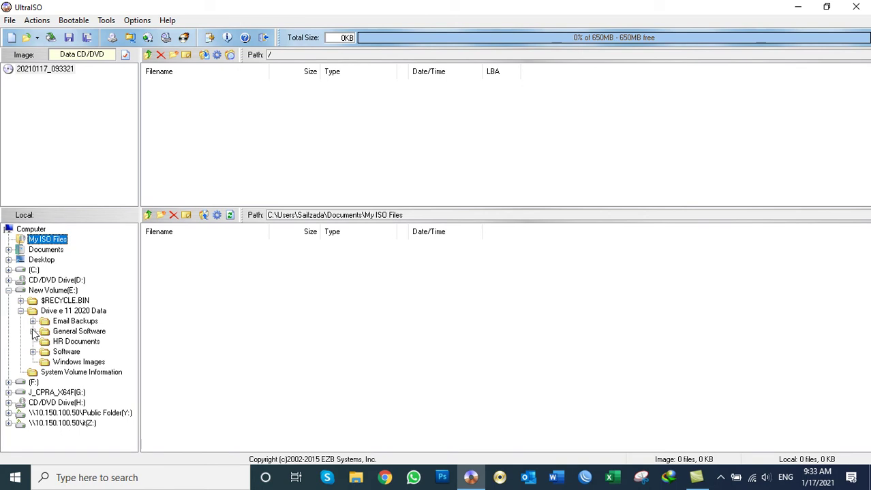
{"action": "left_click", "coordinate": [33, 331]}
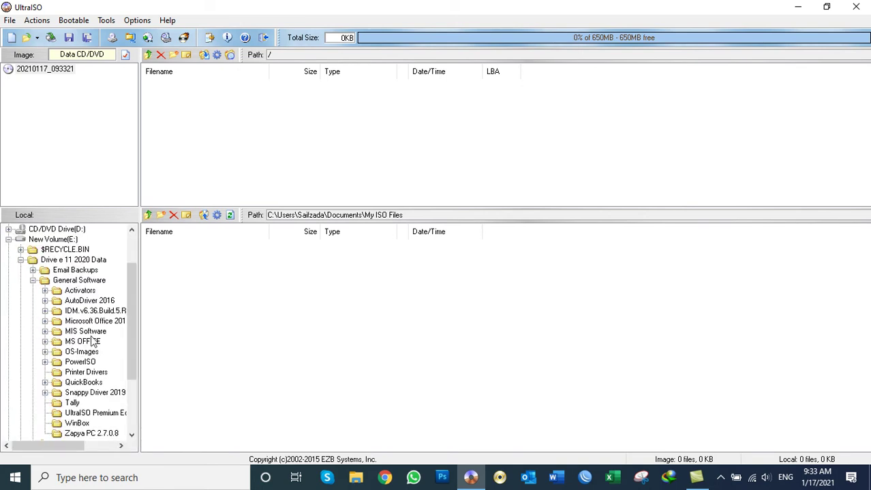
{"action": "left_click", "coordinate": [94, 323]}
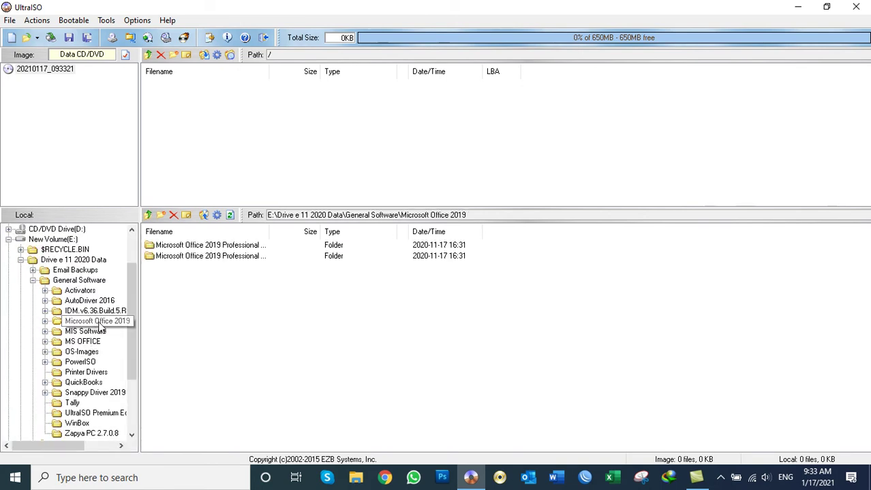
- Add the Microsoft Office 2019 Professional Plus 64bit folder to the image, widening the local file list's name column to read full names
{"action": "left_click", "coordinate": [210, 257]}
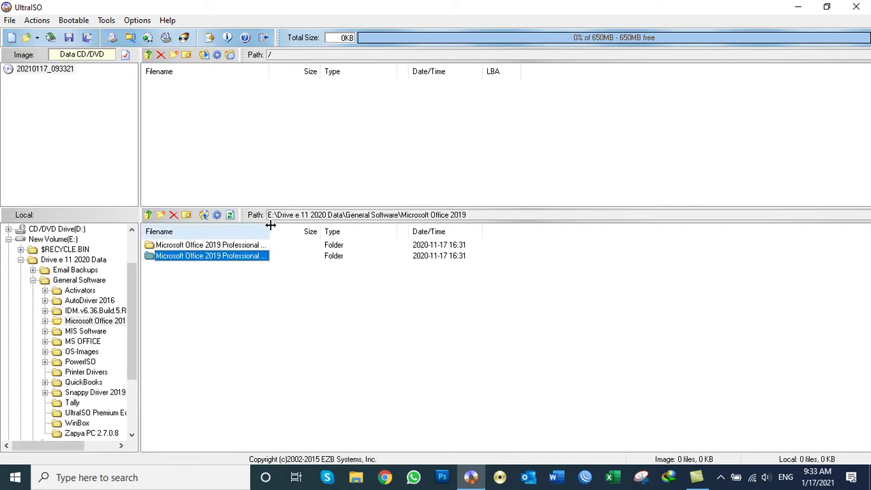
{"action": "left_click_drag", "start_coordinate": [269, 232], "coordinate": [363, 231]}
{"action": "right_click", "coordinate": [283, 258]}
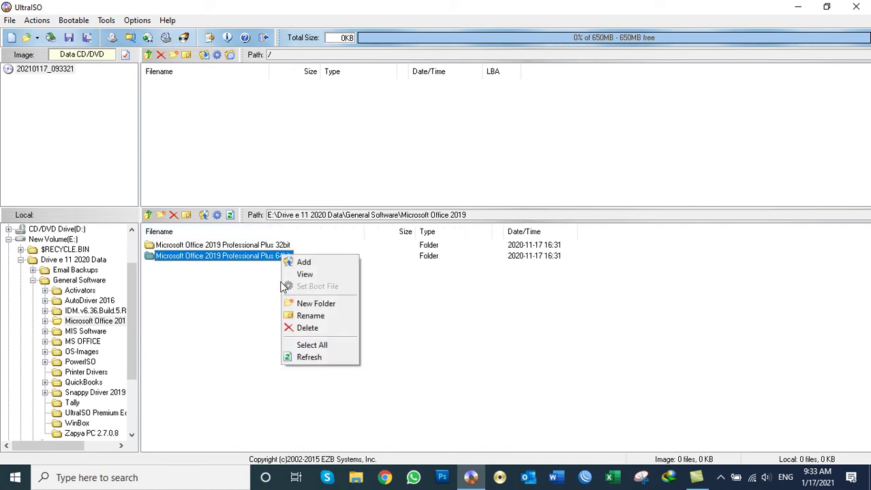
{"action": "left_click", "coordinate": [300, 263]}
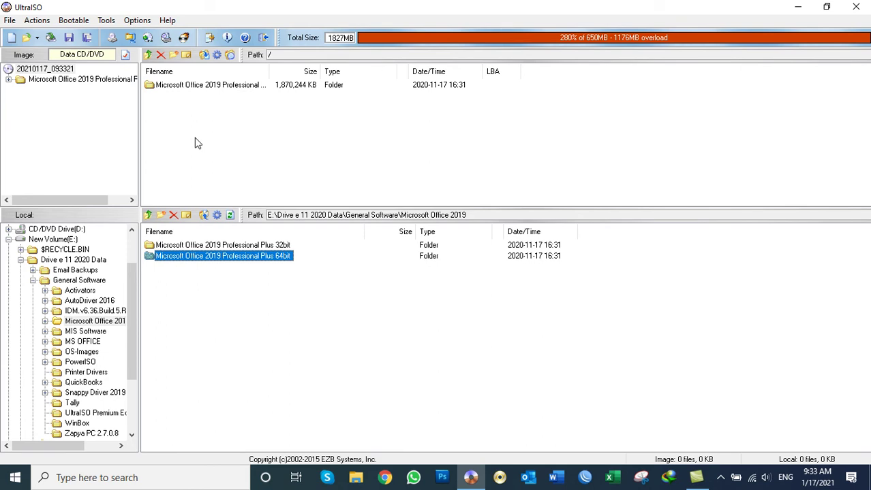
- Start saving the image as a new file with the Desktop as destination, showing the folder contents as medium icons
{"action": "left_click", "coordinate": [41, 22]}
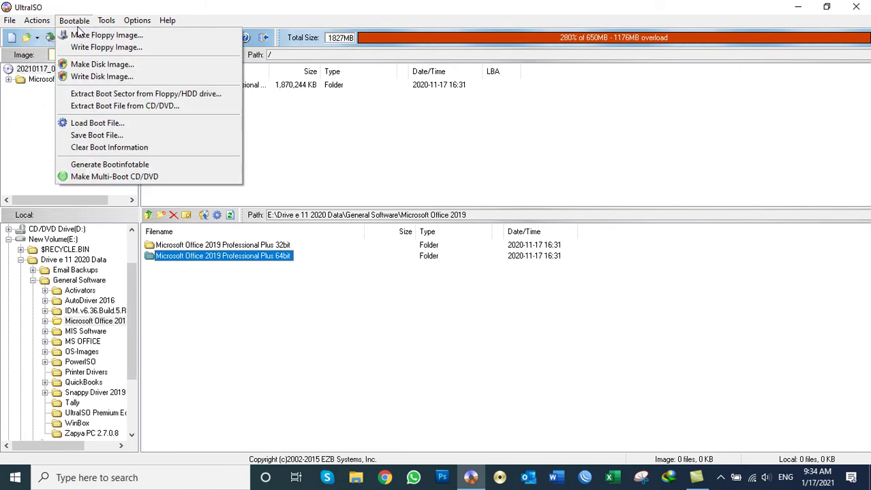
{"action": "mouse_move", "coordinate": [19, 22]}
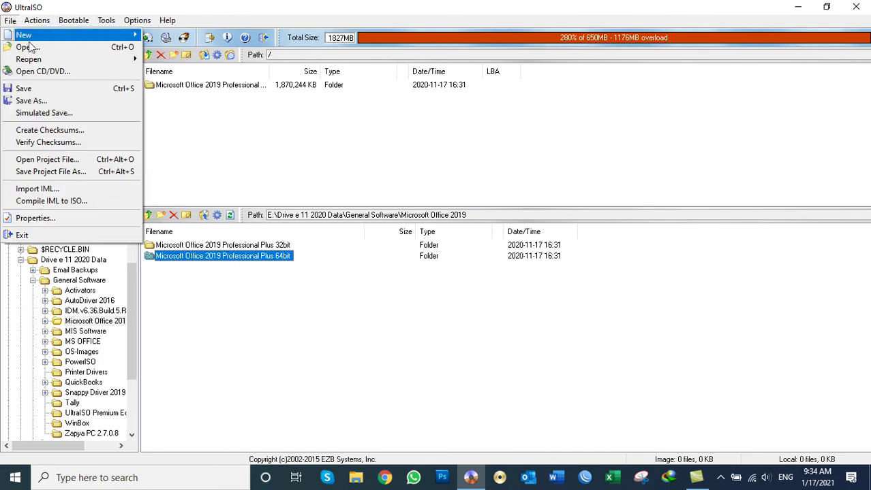
{"action": "left_click", "coordinate": [52, 102]}
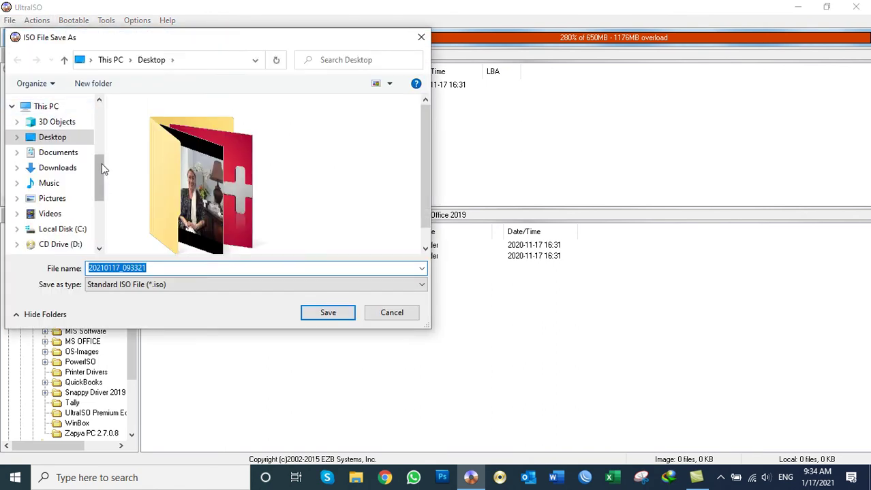
{"action": "left_click", "coordinate": [48, 137]}
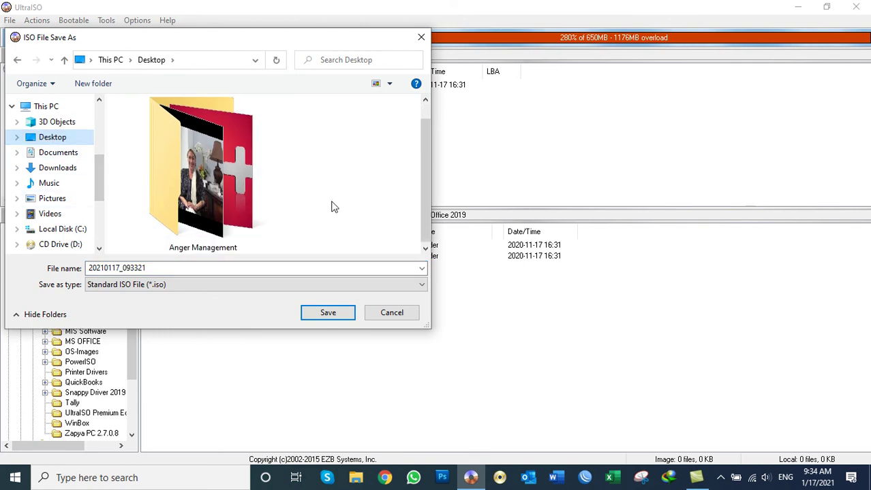
{"action": "left_click", "coordinate": [389, 84]}
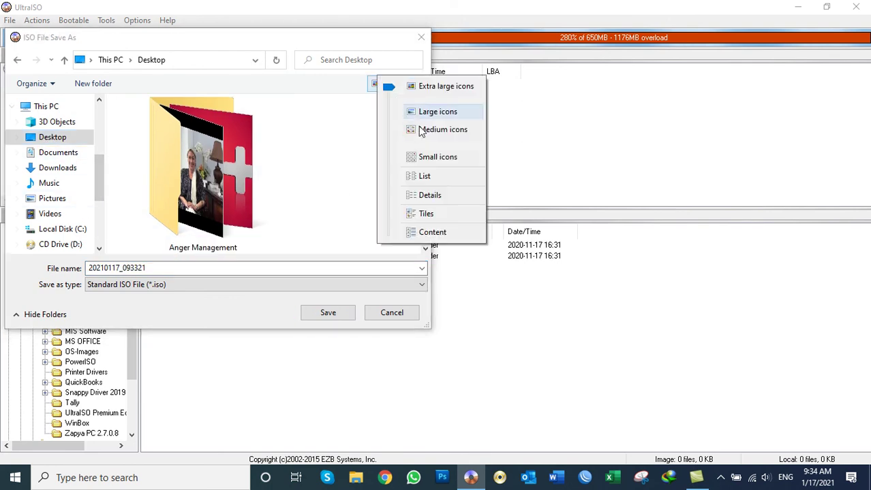
{"action": "left_click", "coordinate": [416, 130]}
- Name the file MS Office 2019 64 Bit Setup and save it as a standard ISO file
{"action": "double_click", "coordinate": [172, 268]}
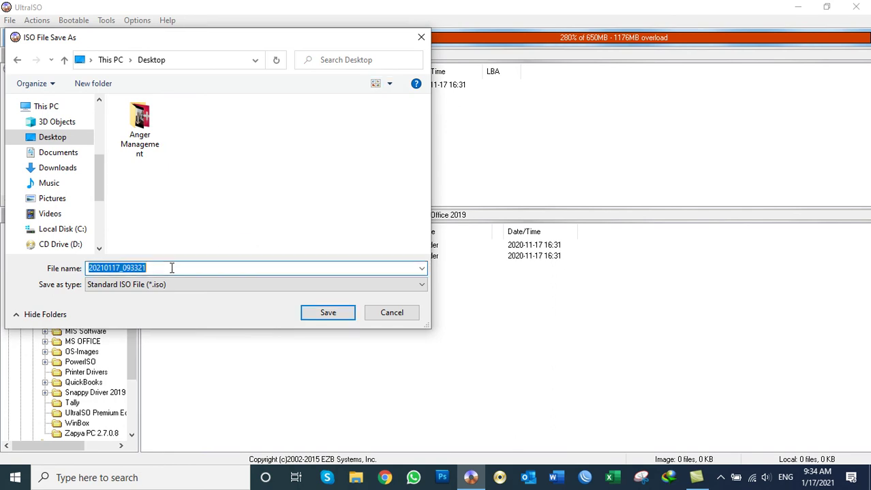
{"action": "type", "text": "MS O"}
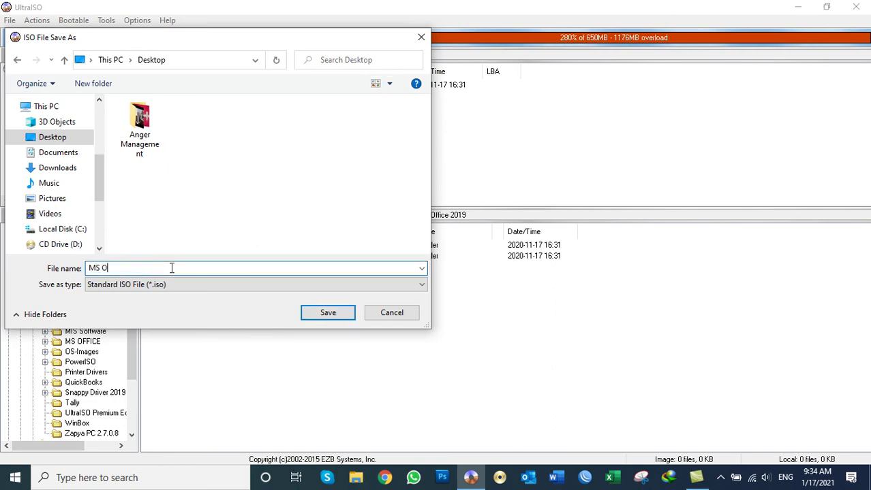
{"action": "type", "text": "ffice 2019 64 Bit Setup"}
{"action": "key", "text": "Tab"}
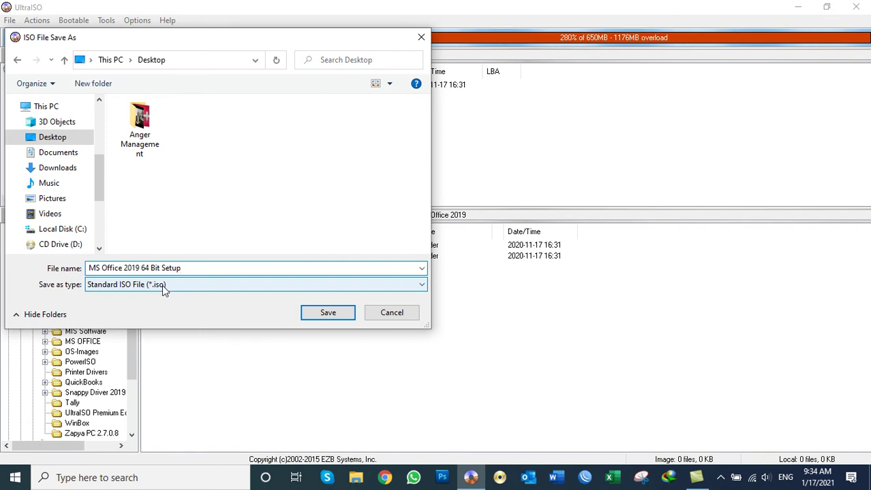
{"action": "left_click", "coordinate": [323, 317]}
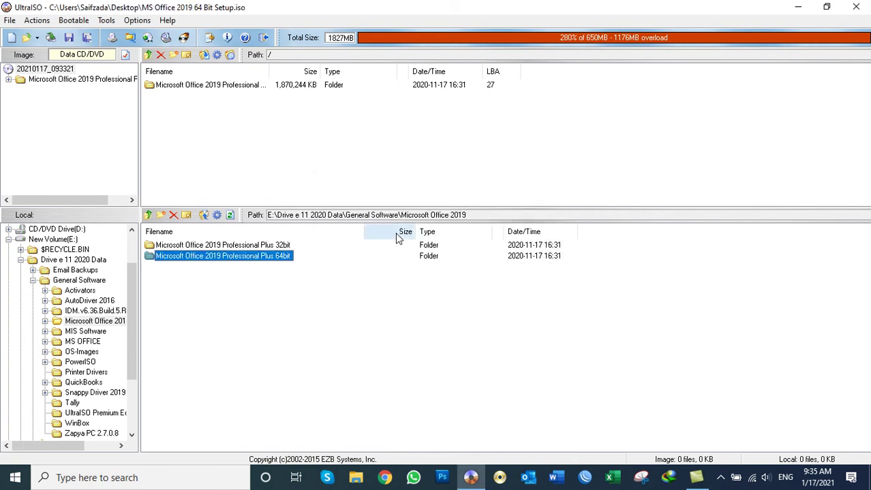
- Close UltraISO and move the new ISO file to an open area of the desktop, refreshing the desktop
{"action": "left_click", "coordinate": [856, 7]}
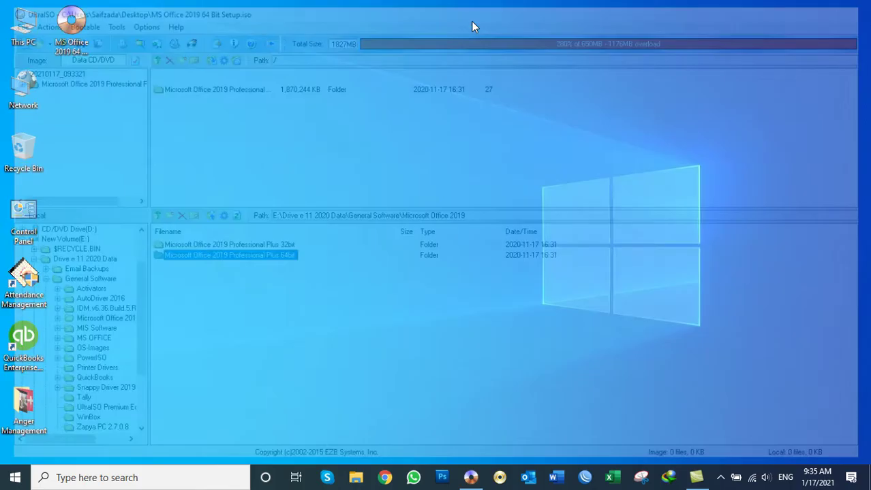
{"action": "left_click_drag", "start_coordinate": [72, 24], "coordinate": [311, 151]}
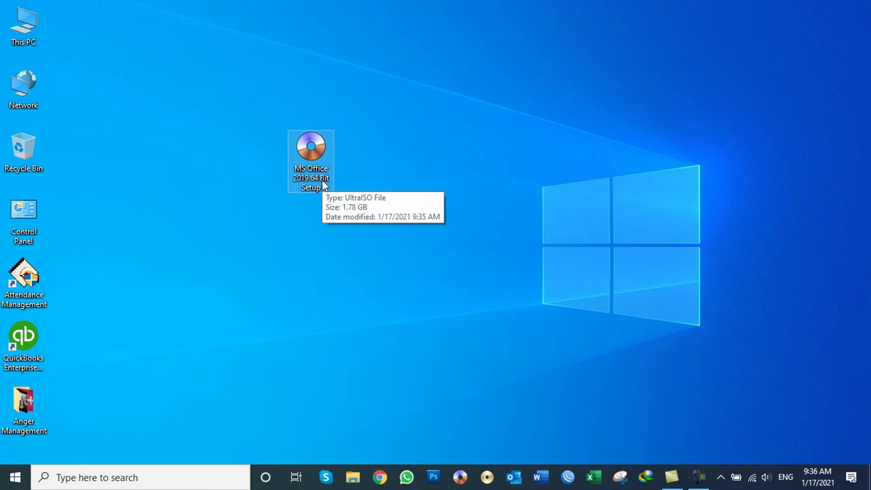
{"action": "right_click", "coordinate": [415, 121]}
{"action": "left_click", "coordinate": [440, 156]}
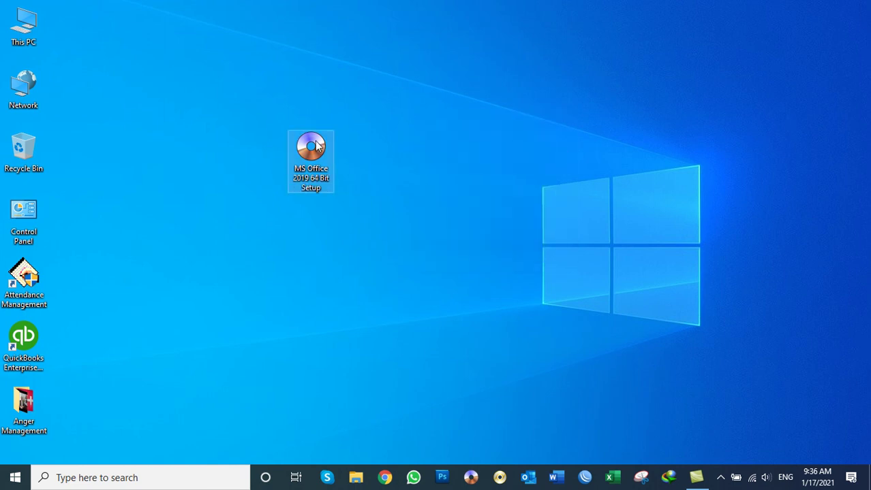
{"action": "left_click_drag", "start_coordinate": [316, 145], "coordinate": [337, 52]}
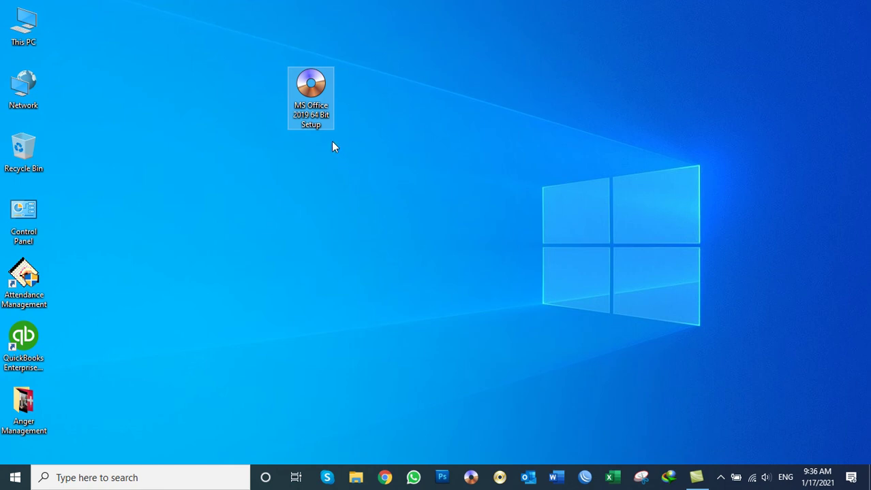
- Extract the MS Office 2019 64 Bit Setup ISO directly onto the desktop with WinRAR and move its icon further aside
{"action": "right_click", "coordinate": [310, 93]}
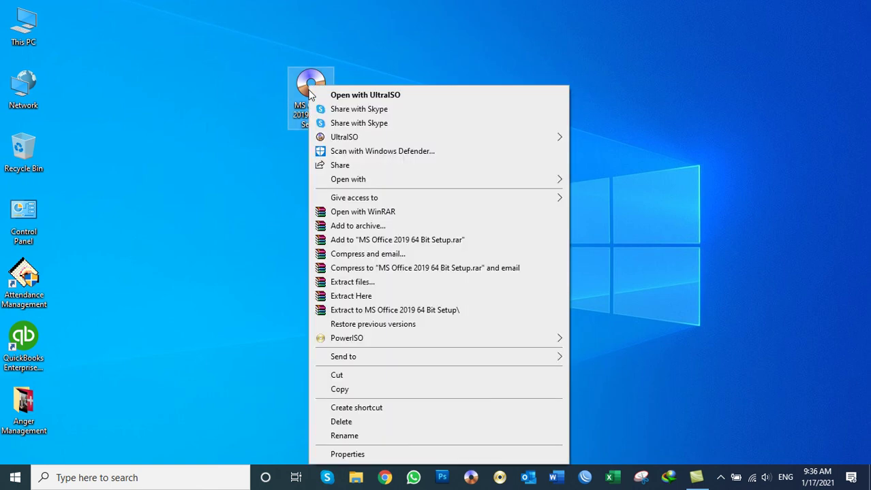
{"action": "left_click", "coordinate": [355, 300]}
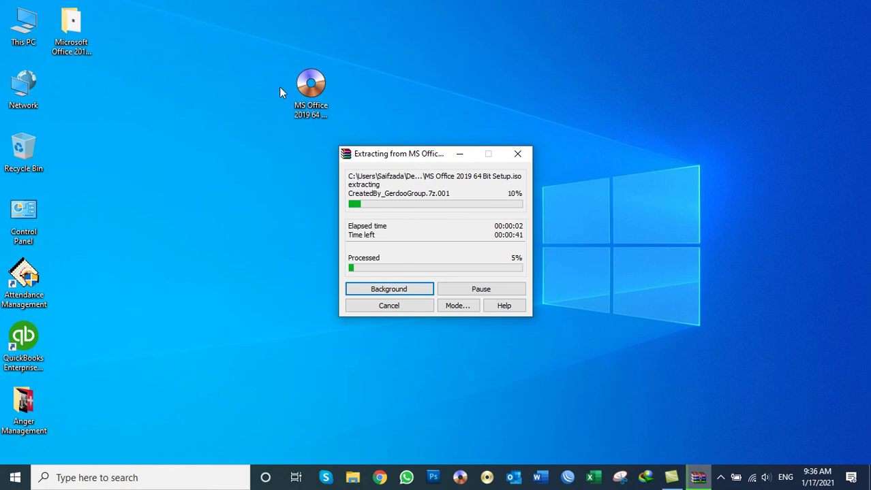
{"action": "left_click", "coordinate": [75, 29]}
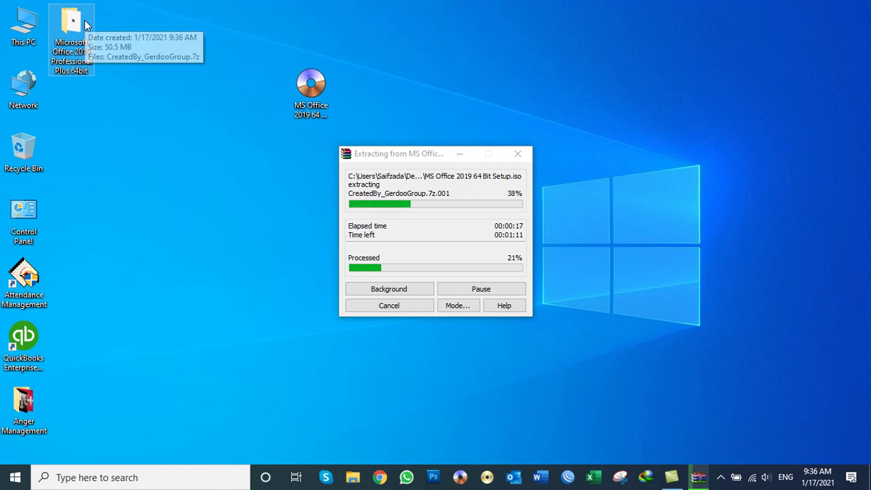
{"action": "left_click", "coordinate": [311, 87]}
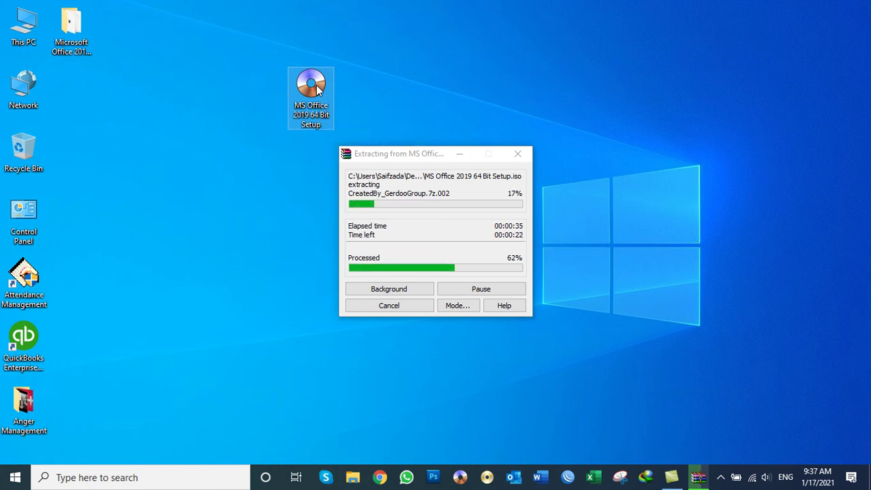
{"action": "left_click_drag", "start_coordinate": [317, 89], "coordinate": [412, 27]}
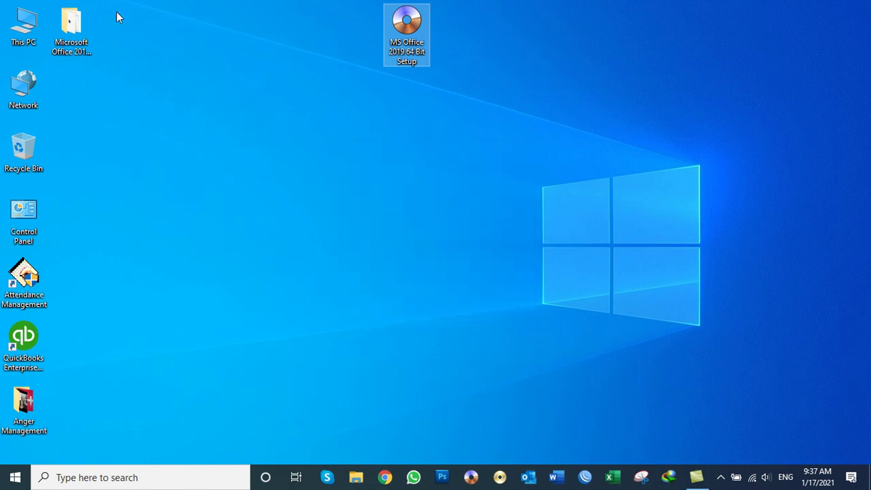
- Check the contents of the extracted Microsoft Office 2019 Professional Plus 64bit folder and close its window
{"action": "left_click", "coordinate": [82, 25]}
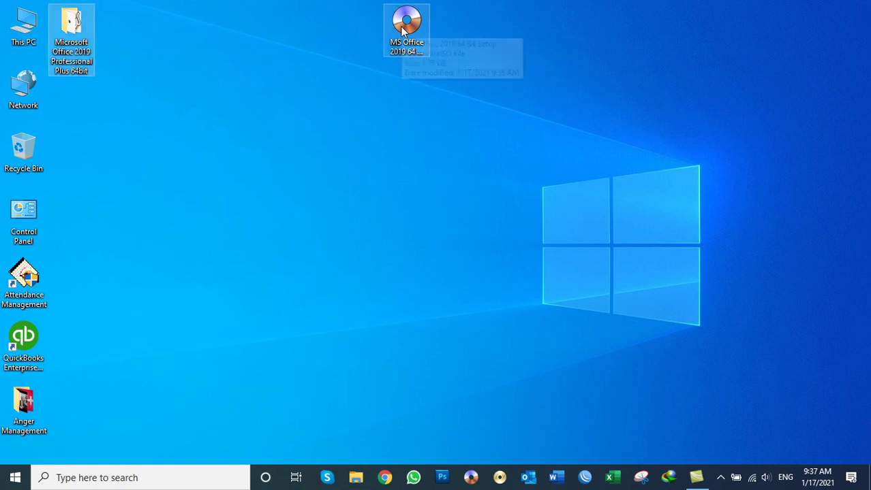
{"action": "double_click", "coordinate": [84, 26]}
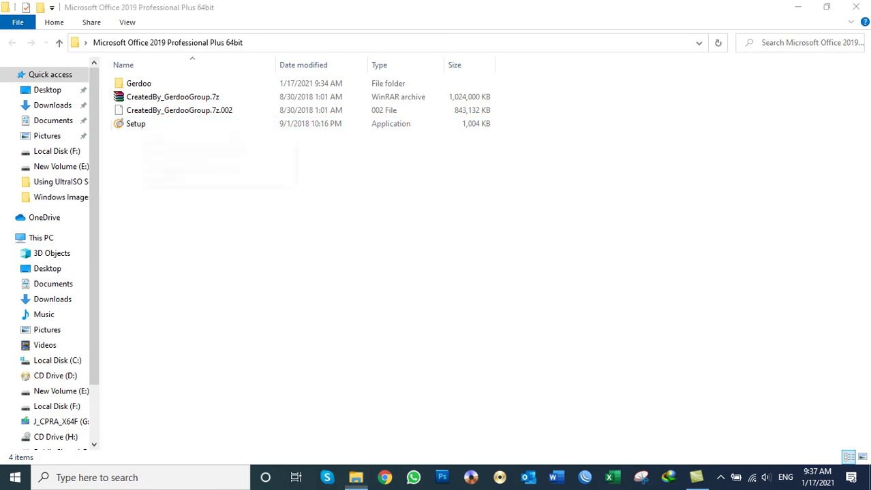
{"action": "left_click", "coordinate": [856, 6]}
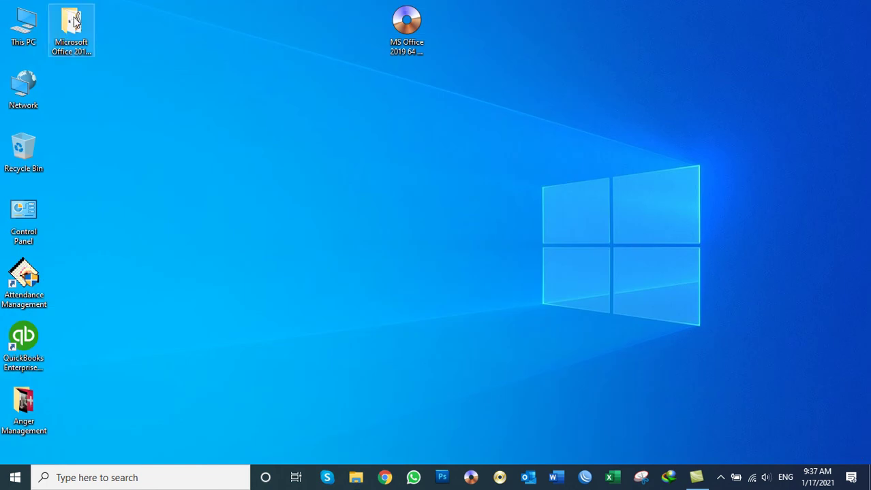
- Reposition the MS Office 2019 64 Bit Setup ISO file on the desktop and refresh the desktop
{"action": "left_click_drag", "start_coordinate": [406, 31], "coordinate": [361, 101]}
{"action": "right_click", "coordinate": [444, 92]}
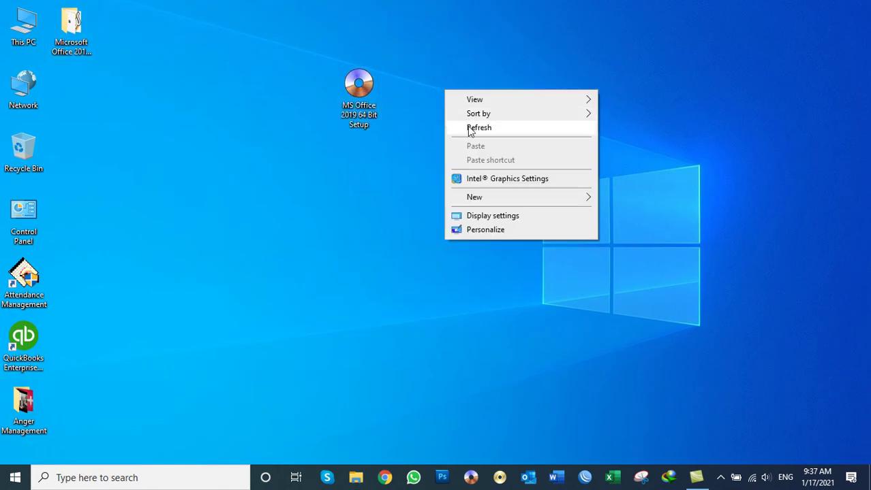
{"action": "left_click", "coordinate": [478, 128]}
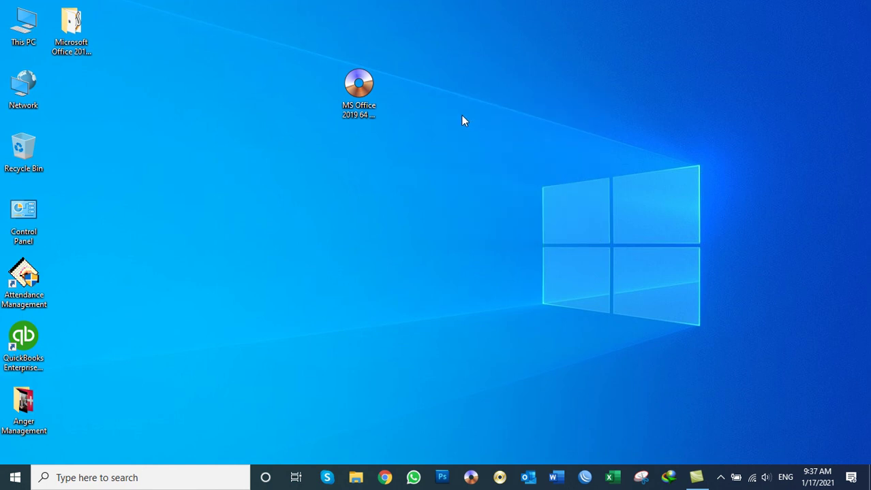